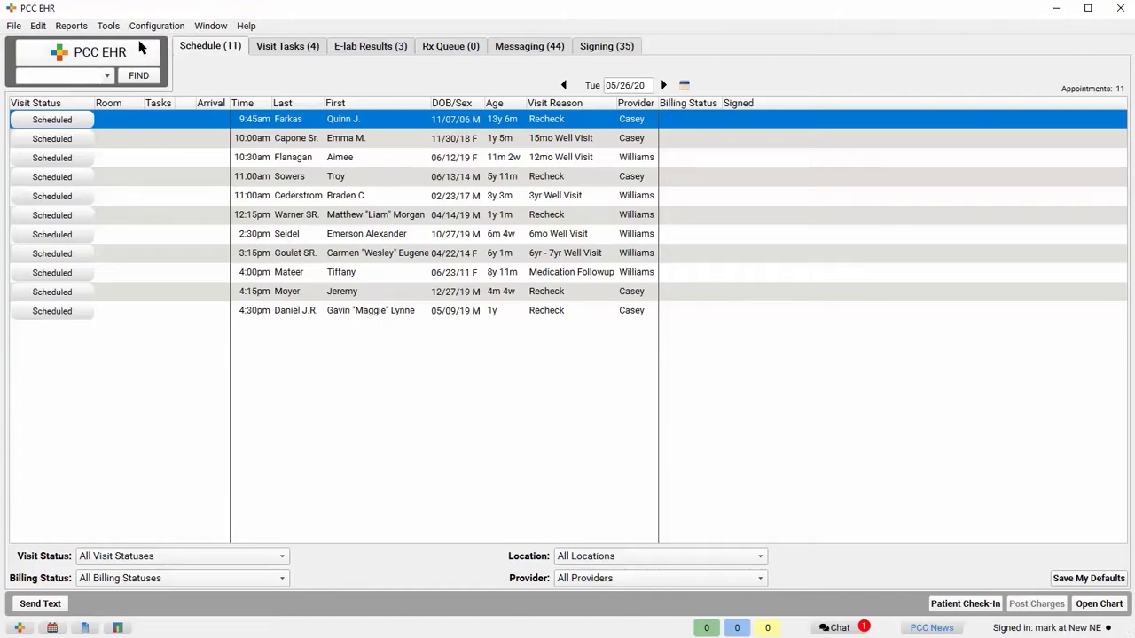
# Open the Preventive Care Recall report from the Patient Recall category of the Report Library
pyautogui.click(79, 27)
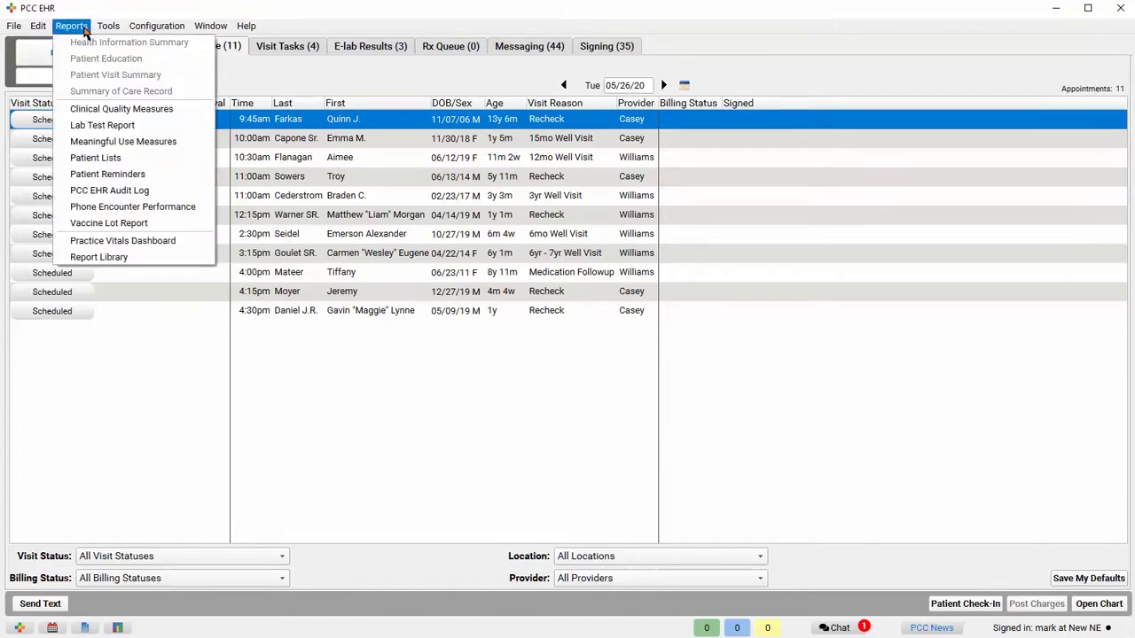
pyautogui.click(116, 256)
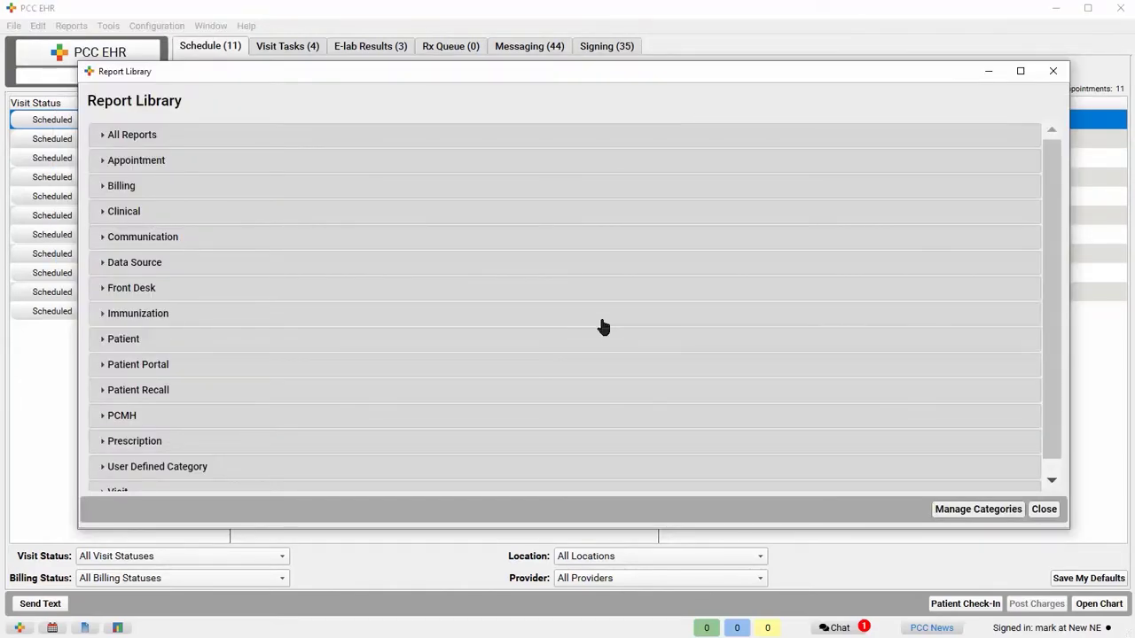
pyautogui.click(102, 392)
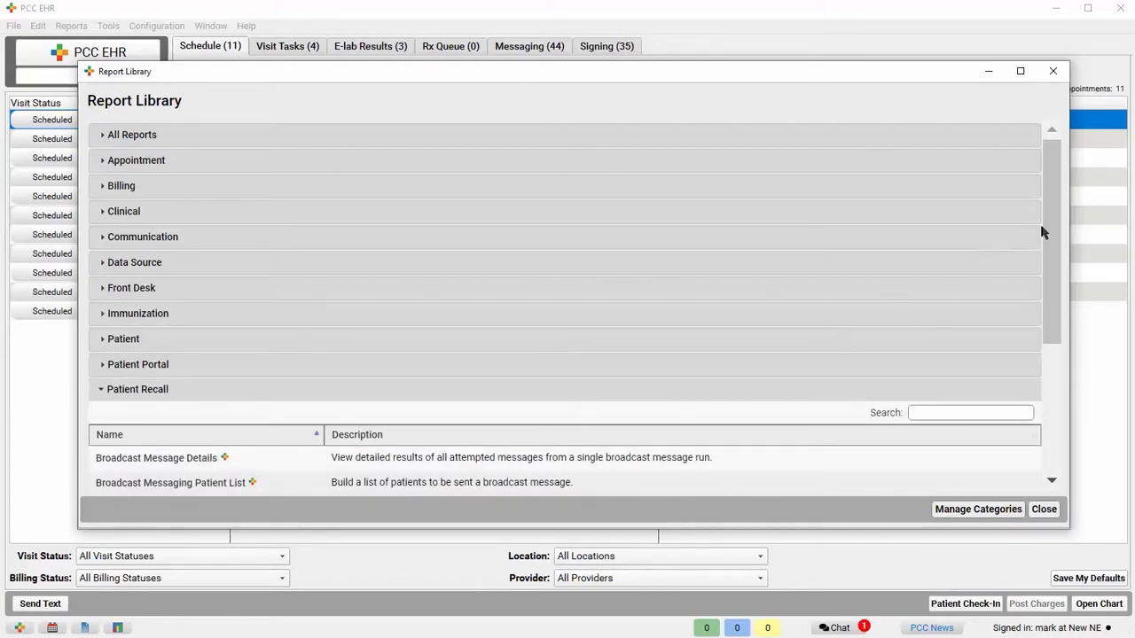
pyautogui.moveTo(1041, 228); pyautogui.dragTo(1042, 355)
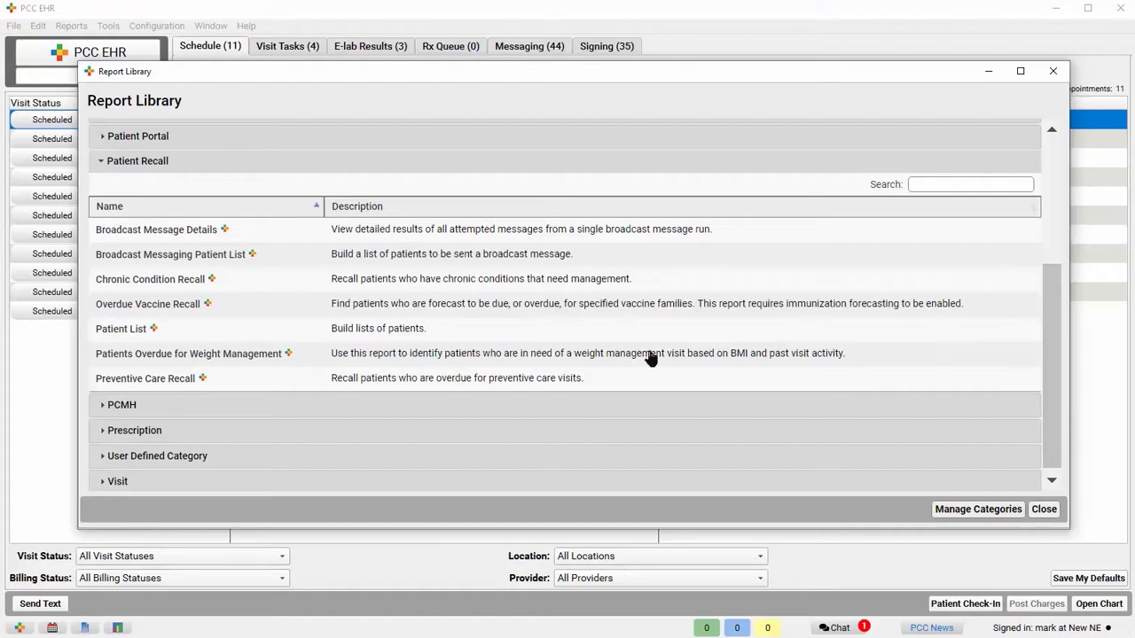
pyautogui.click(520, 380)
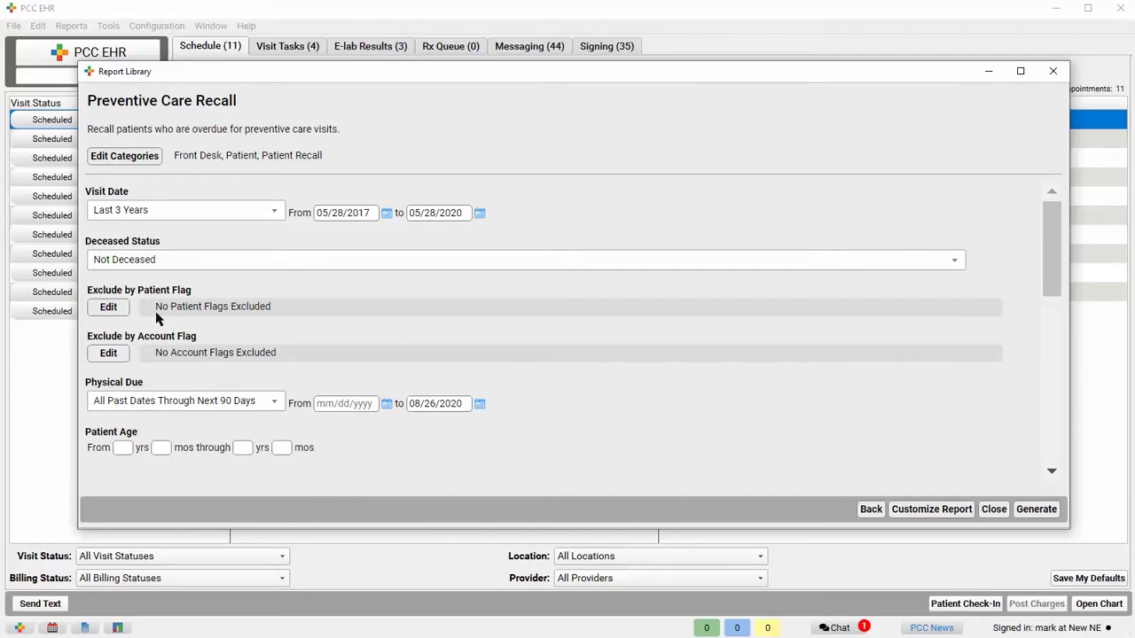
# Exclude patients with the patient flags Deceased, Dismissed, Inactive, Transferred and Transferred to Adult MD
pyautogui.click(108, 307)
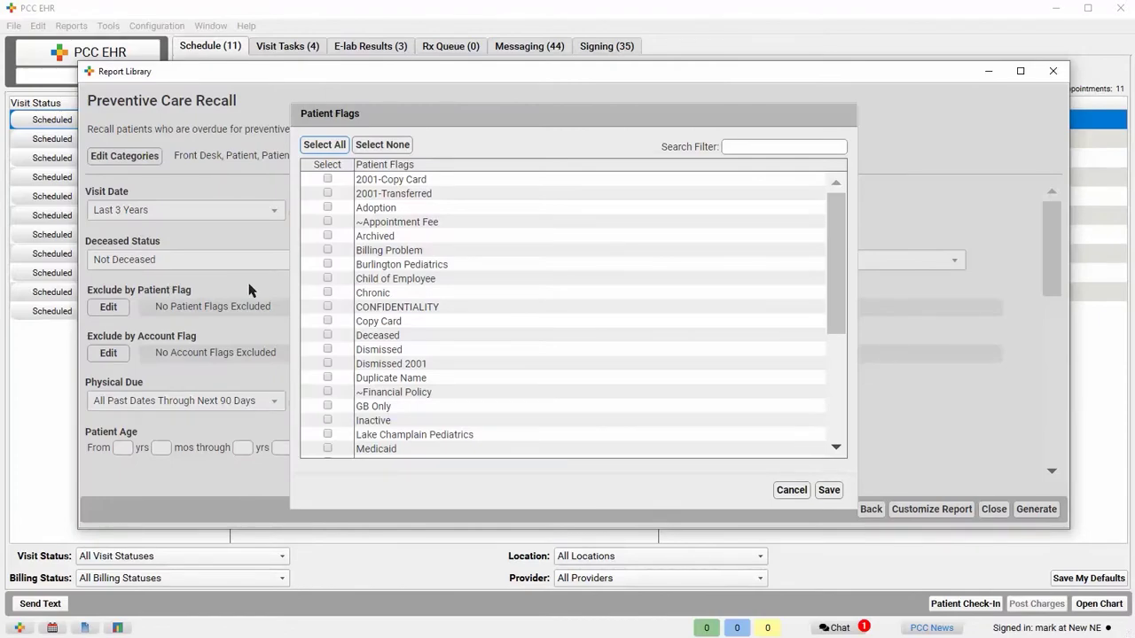
pyautogui.click(326, 337)
pyautogui.click(328, 350)
pyautogui.click(329, 422)
pyautogui.moveTo(841, 344); pyautogui.dragTo(839, 444)
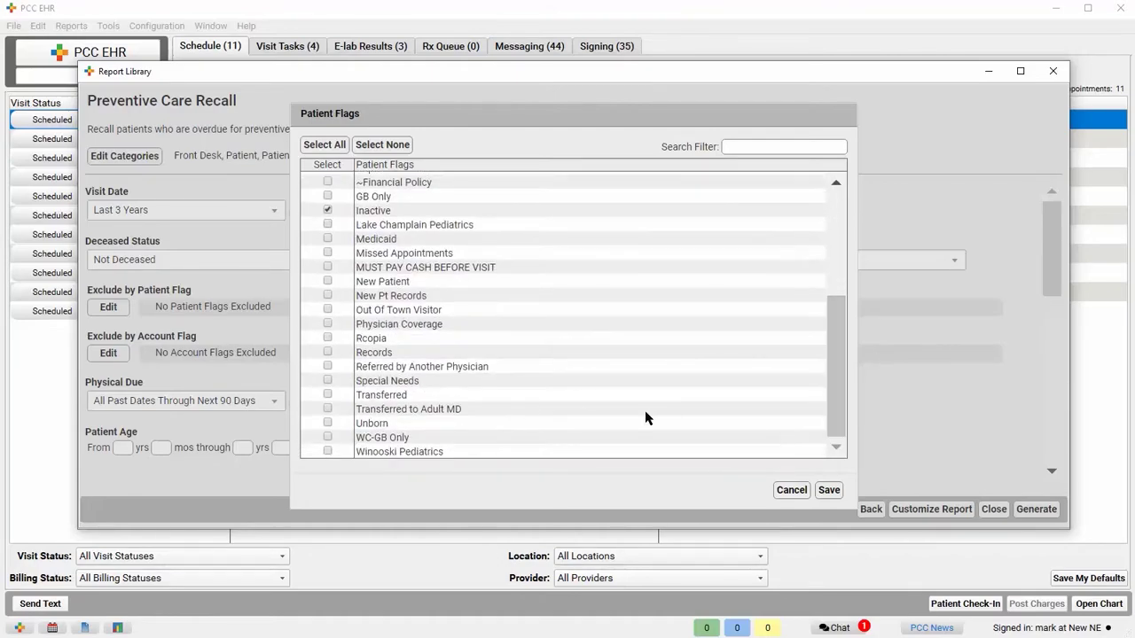
pyautogui.click(327, 396)
pyautogui.click(829, 493)
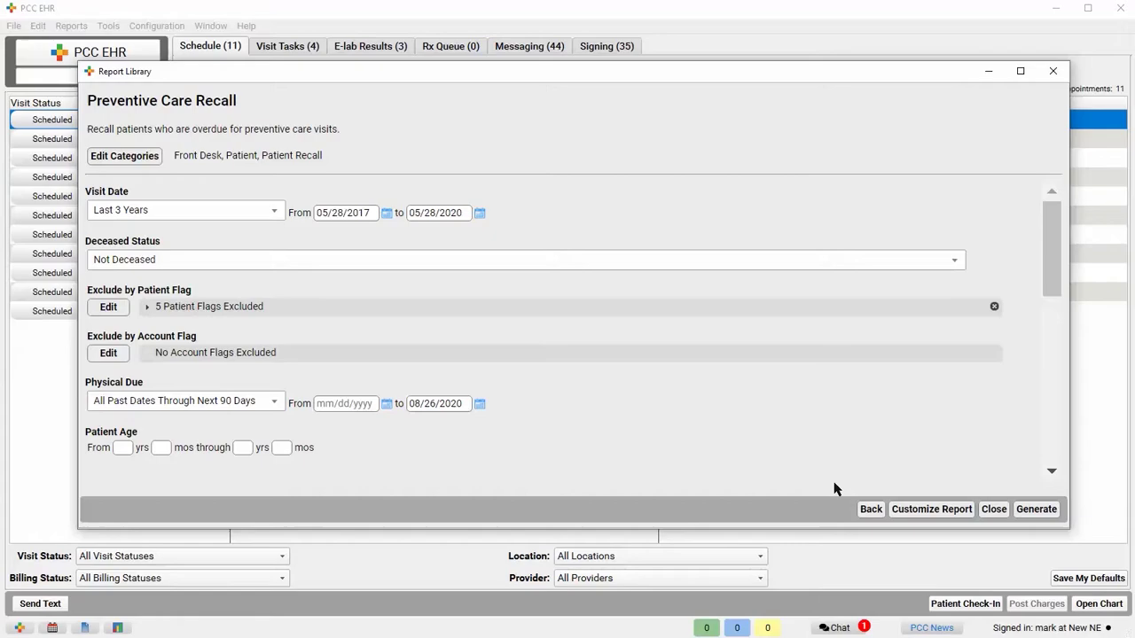
# Exclude accounts with the account flags Archived, Dismissed and Inactive
pyautogui.click(110, 353)
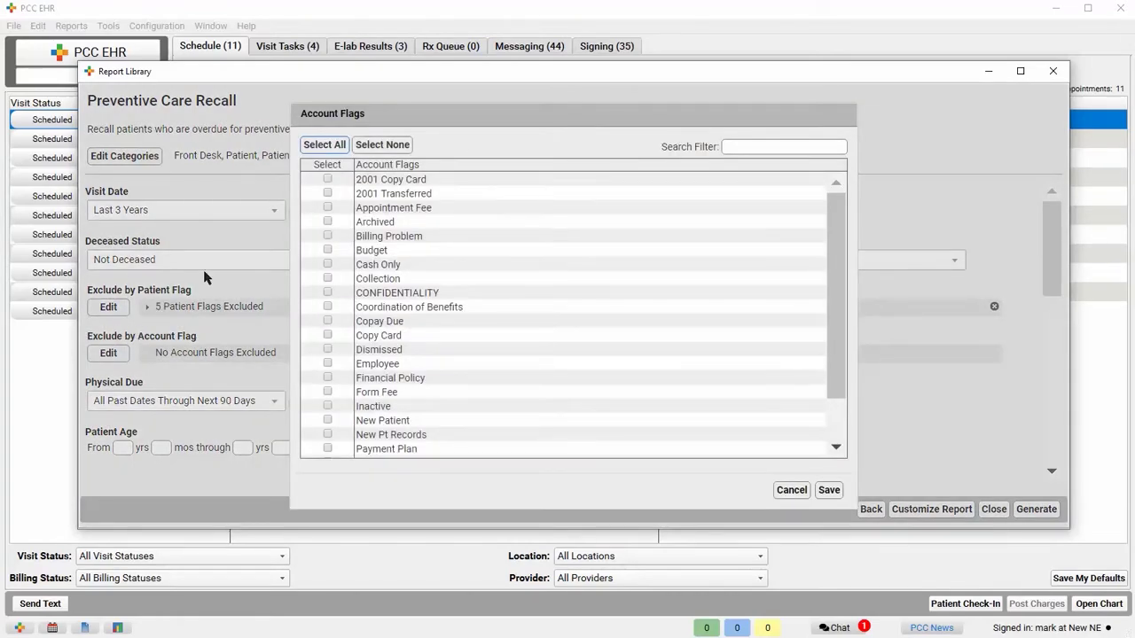
pyautogui.click(327, 223)
pyautogui.click(328, 351)
pyautogui.click(328, 407)
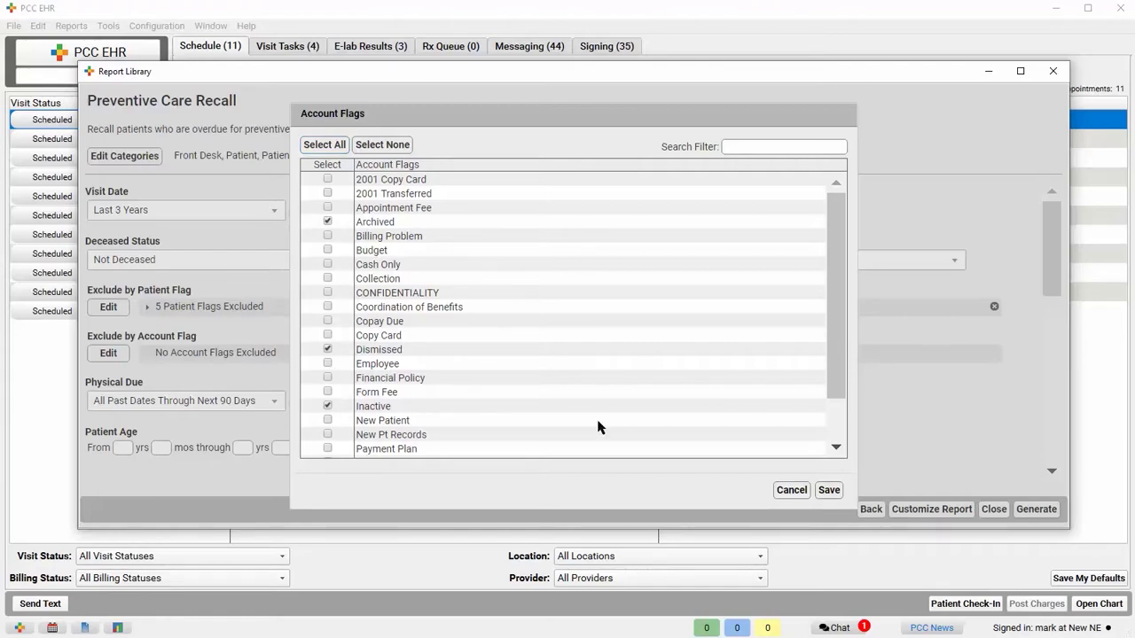
pyautogui.click(829, 493)
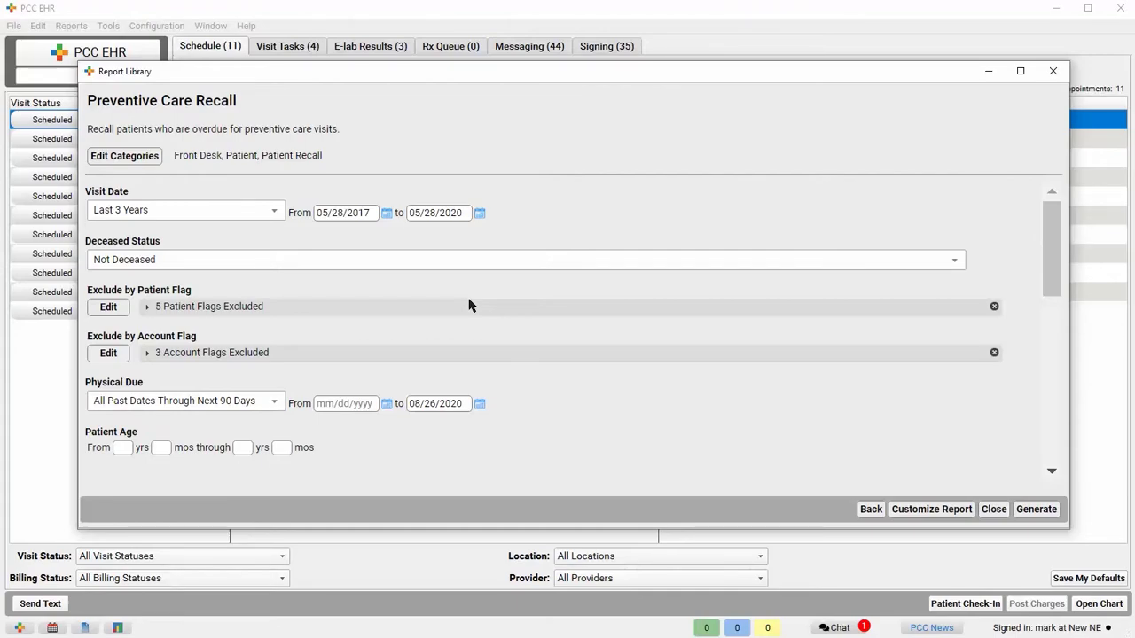
# Exclude patients by scheduled appointment reason for all reasons matching "well", and generate the report
pyautogui.moveTo(1055, 290); pyautogui.dragTo(1060, 389)
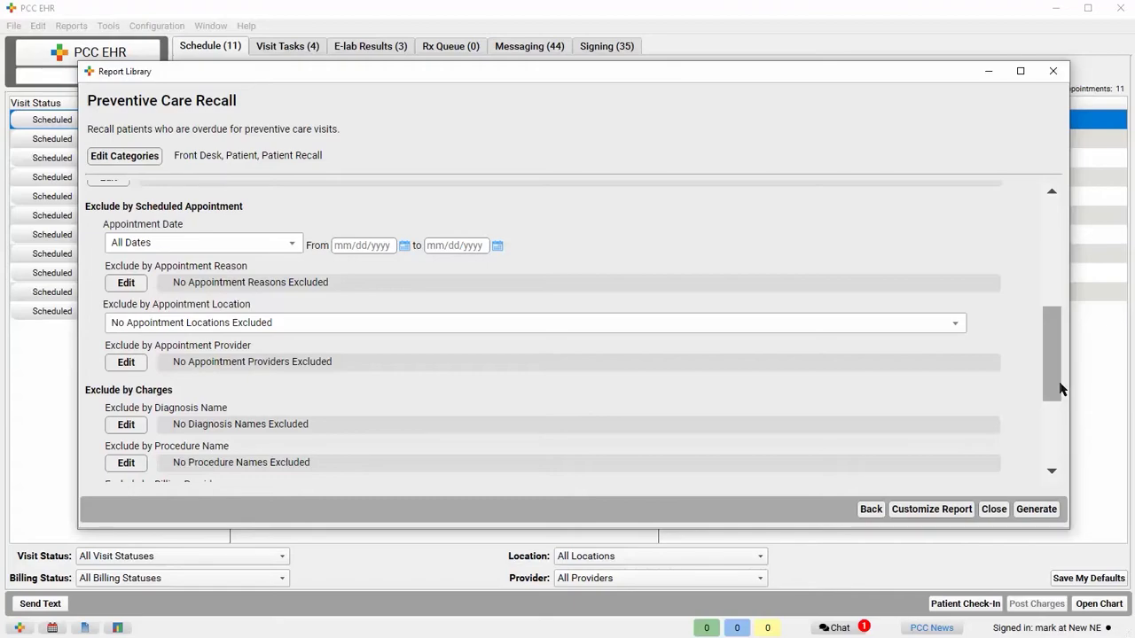
pyautogui.click(124, 282)
pyautogui.click(736, 142)
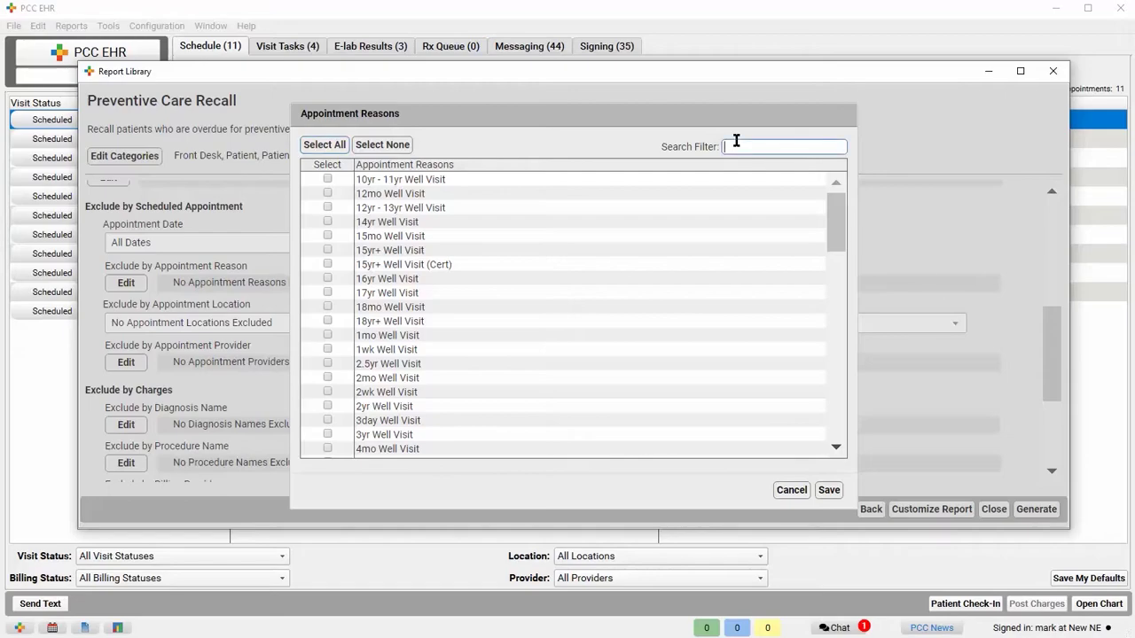
pyautogui.write('well')
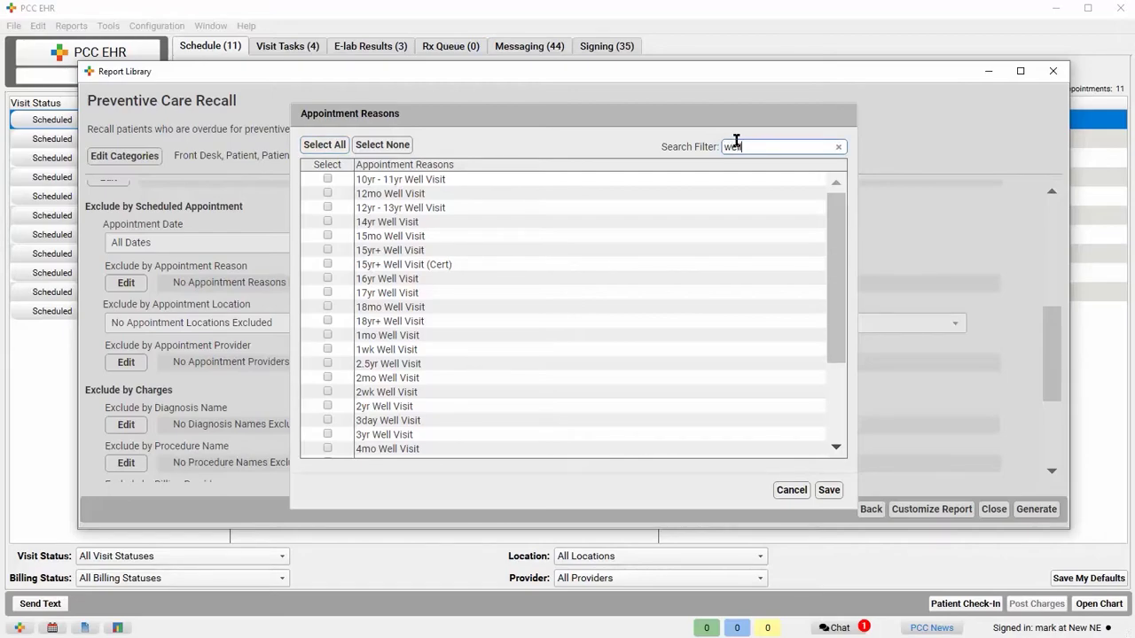
pyautogui.click(324, 147)
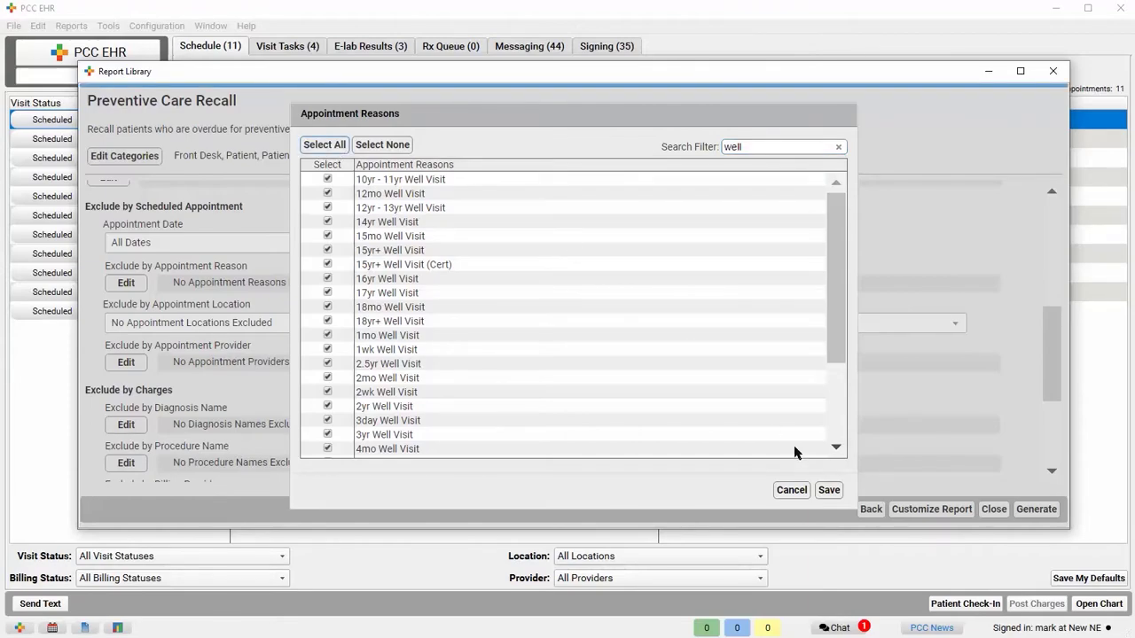
pyautogui.click(830, 493)
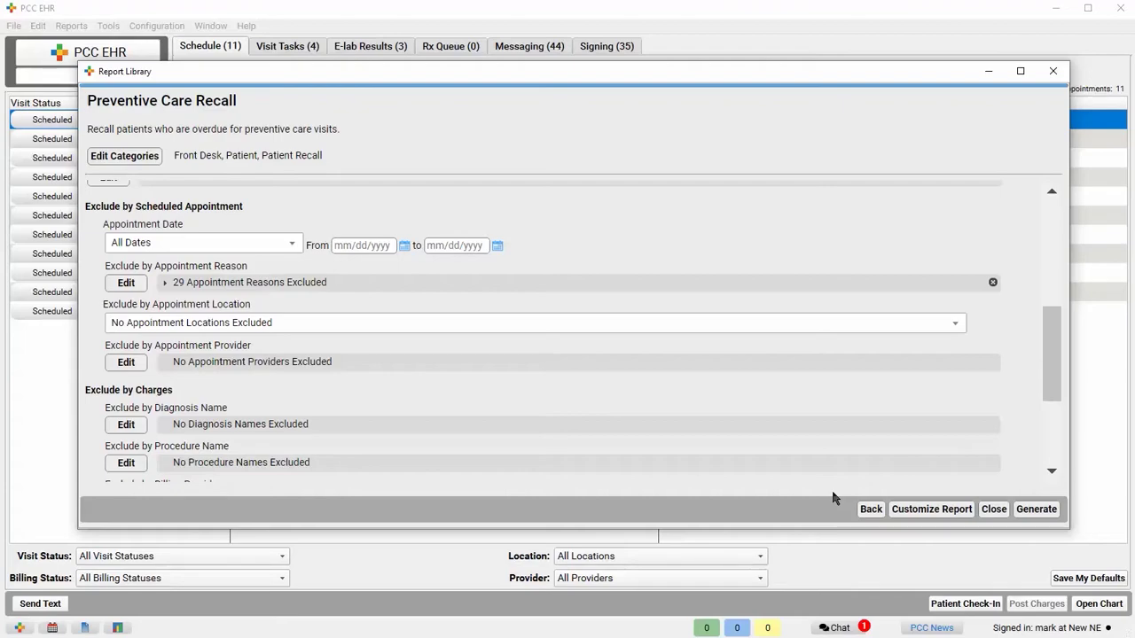
pyautogui.click(1020, 510)
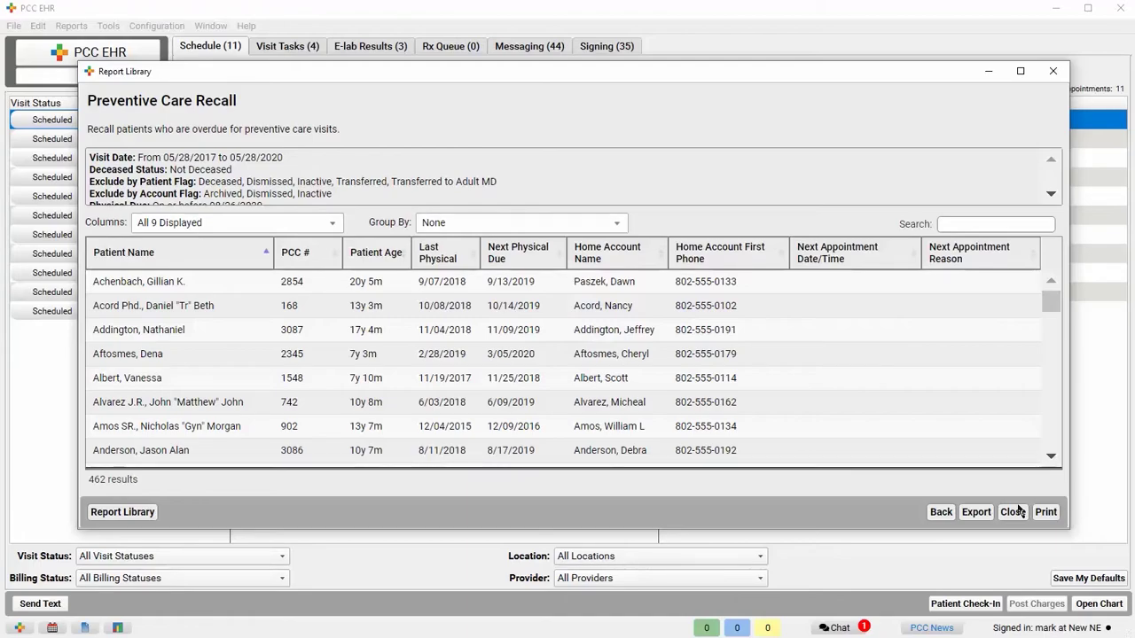
# Return to the report criteria, limit the patient age from 4 years 0 months through the five-year-olds, and regenerate the report
pyautogui.click(941, 513)
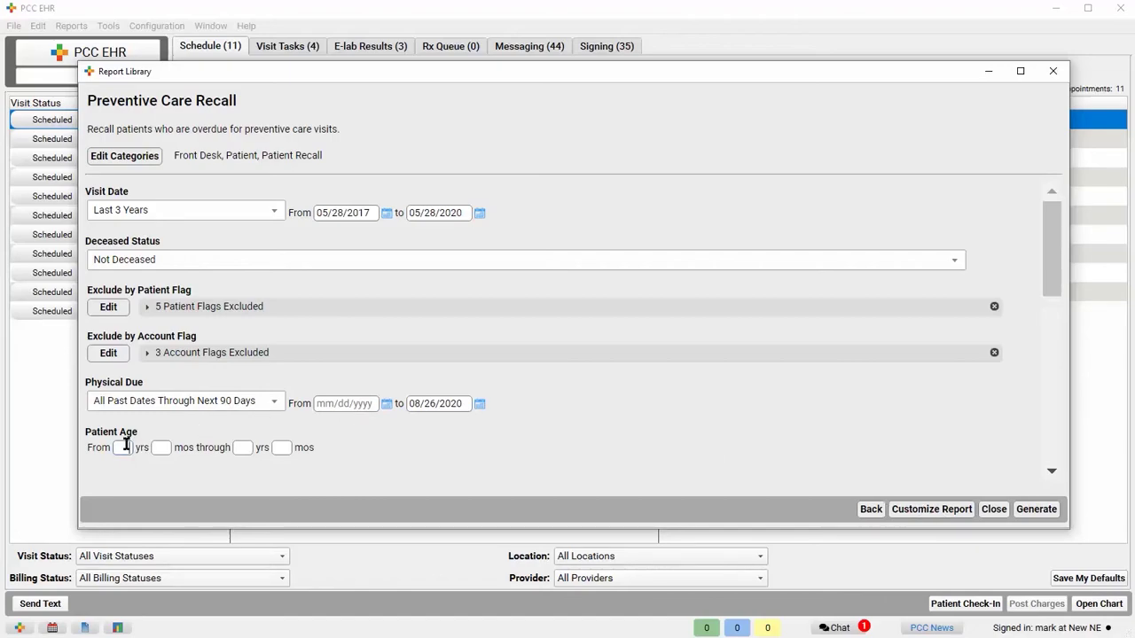
pyautogui.write('4')
pyautogui.press('Tab')
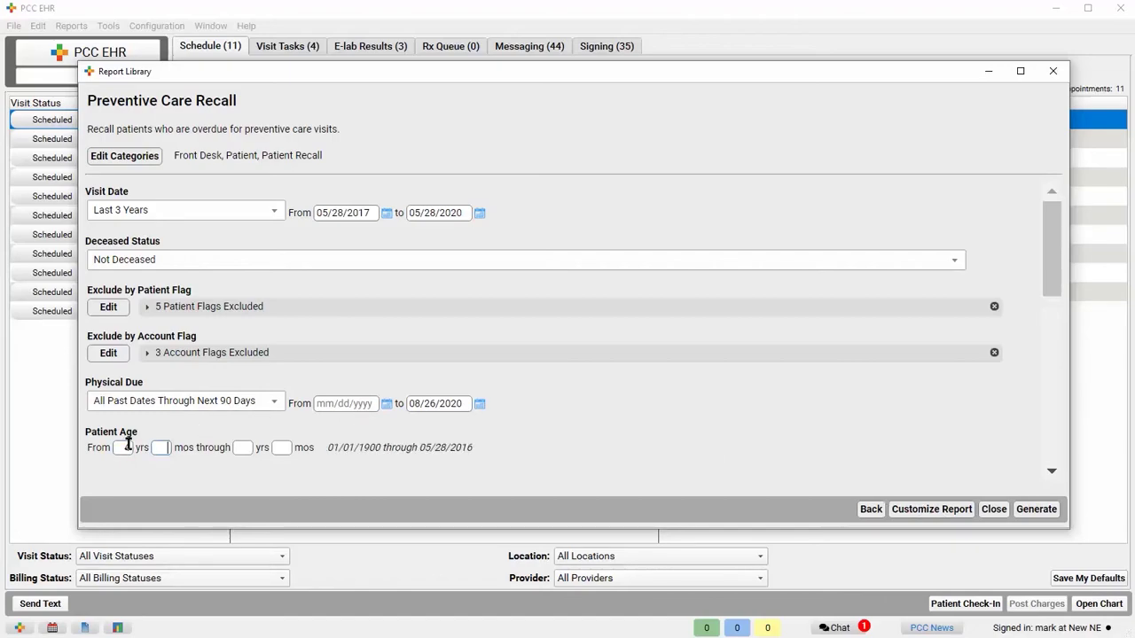
pyautogui.write('0')
pyautogui.press('Tab')
pyautogui.write('5')
pyautogui.press('Tab')
pyautogui.write('1')
pyautogui.click(1031, 509)
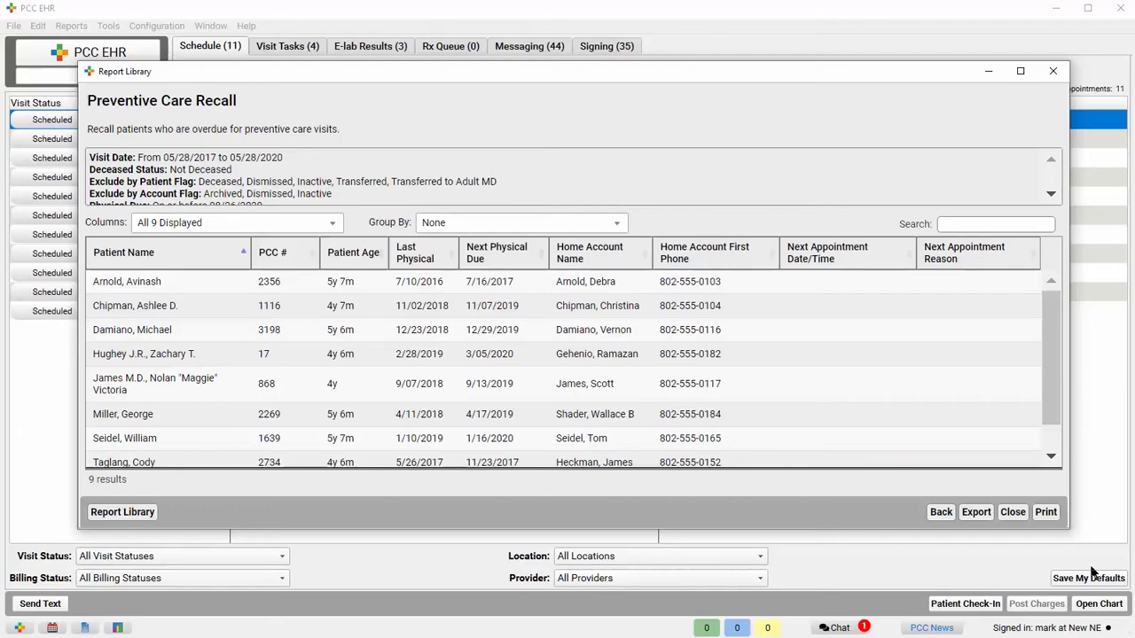
# Set the report export to message patients via Text (SMS) and fill in the message with the ".recall" snippet
pyautogui.click(976, 512)
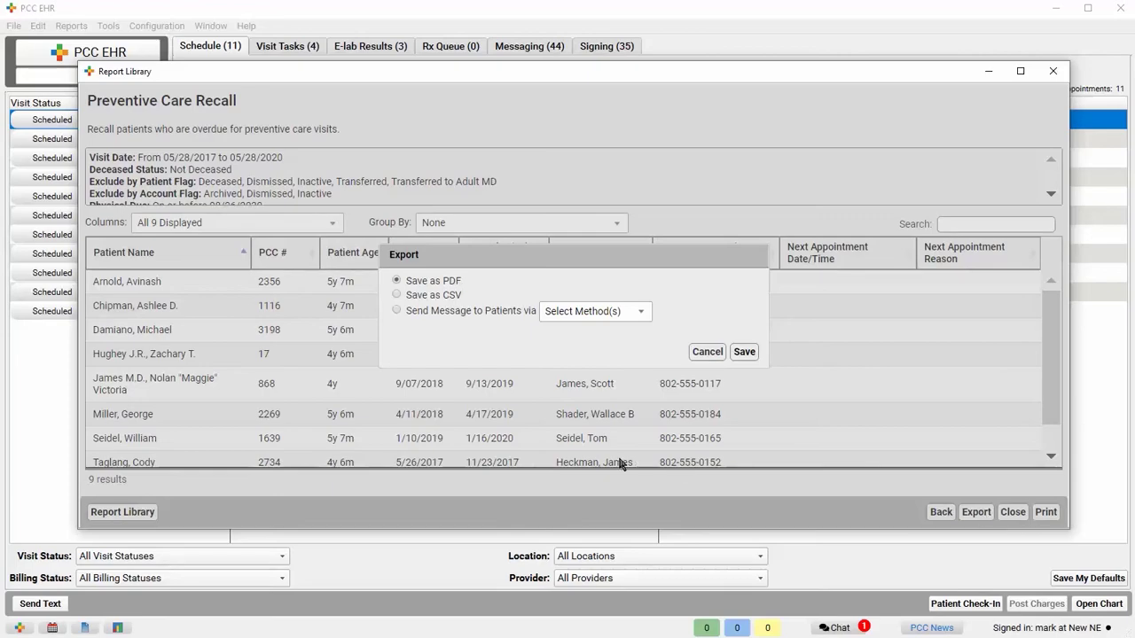
pyautogui.click(396, 310)
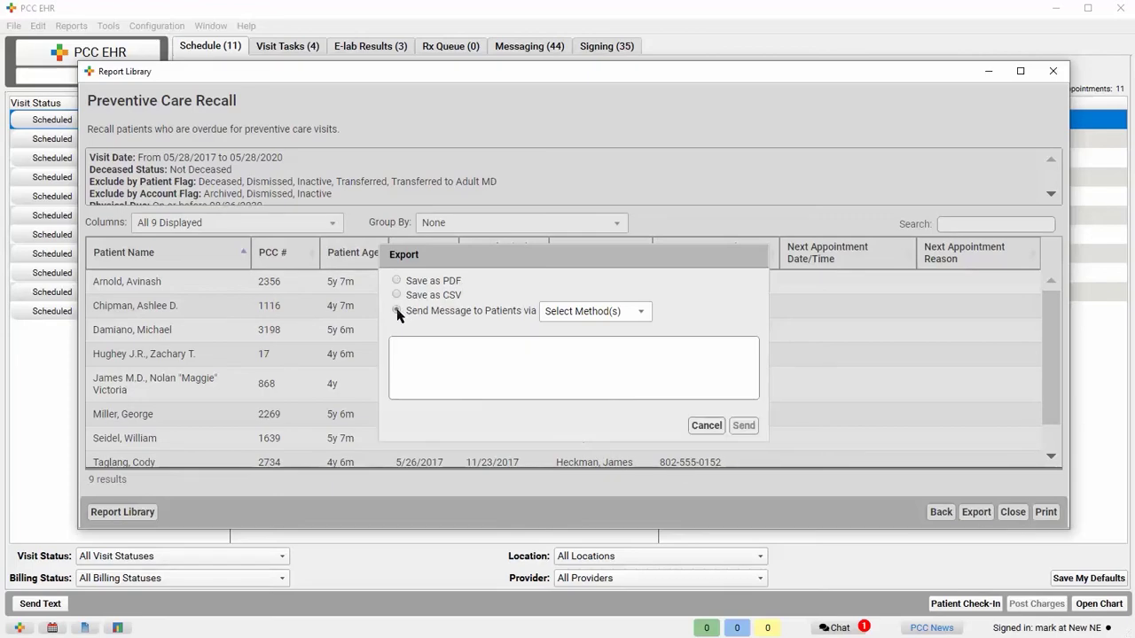
pyautogui.click(644, 315)
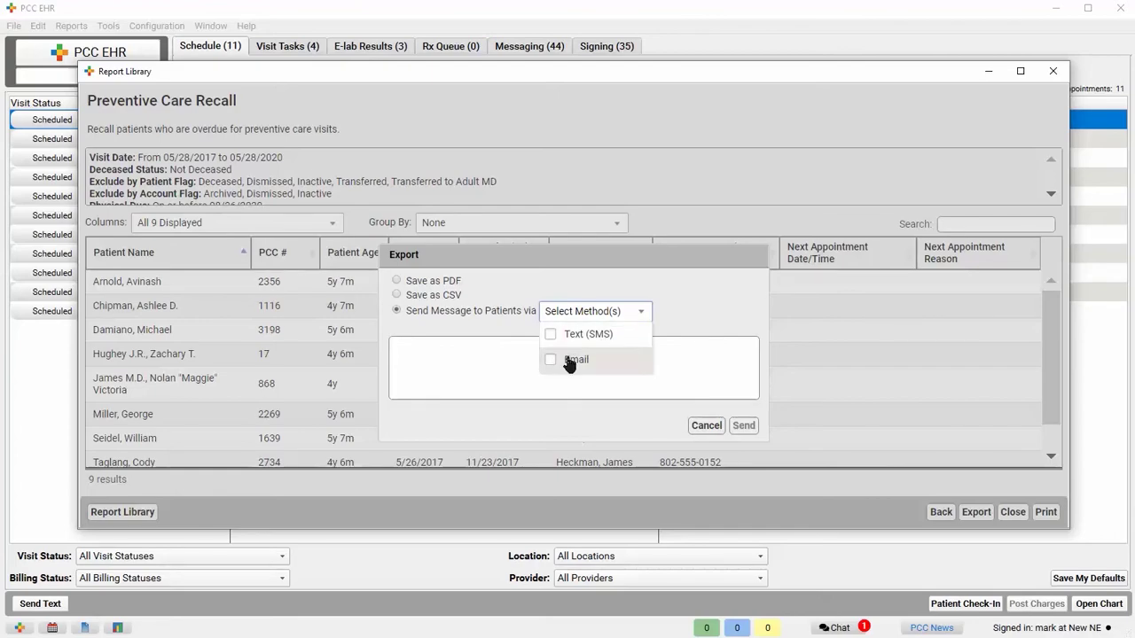
pyautogui.click(550, 334)
pyautogui.click(497, 384)
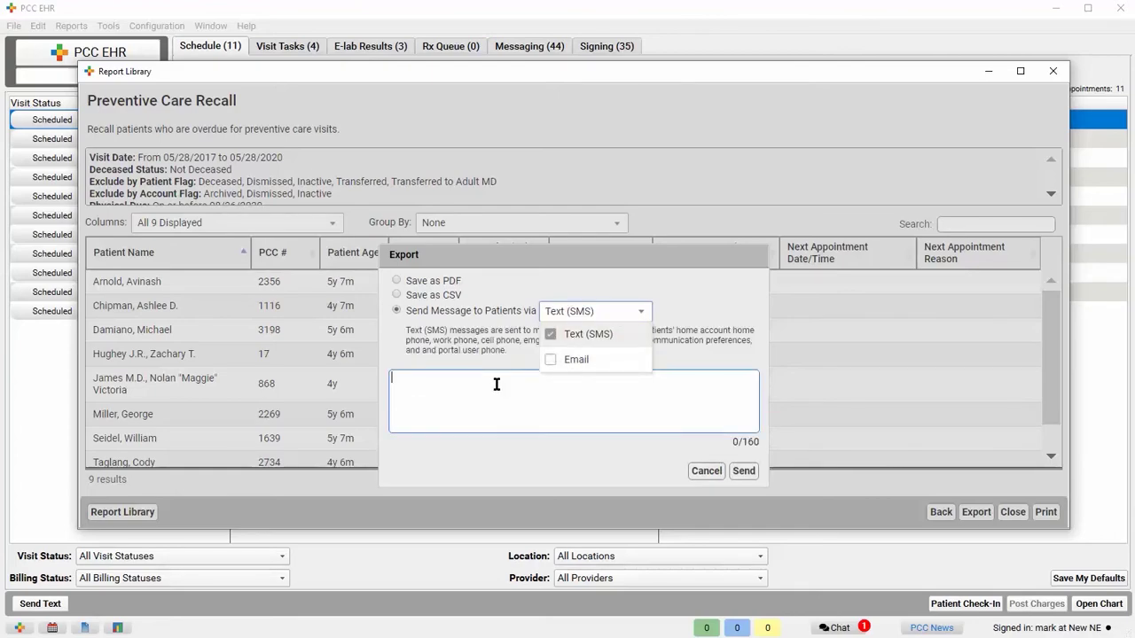
pyautogui.write('.r')
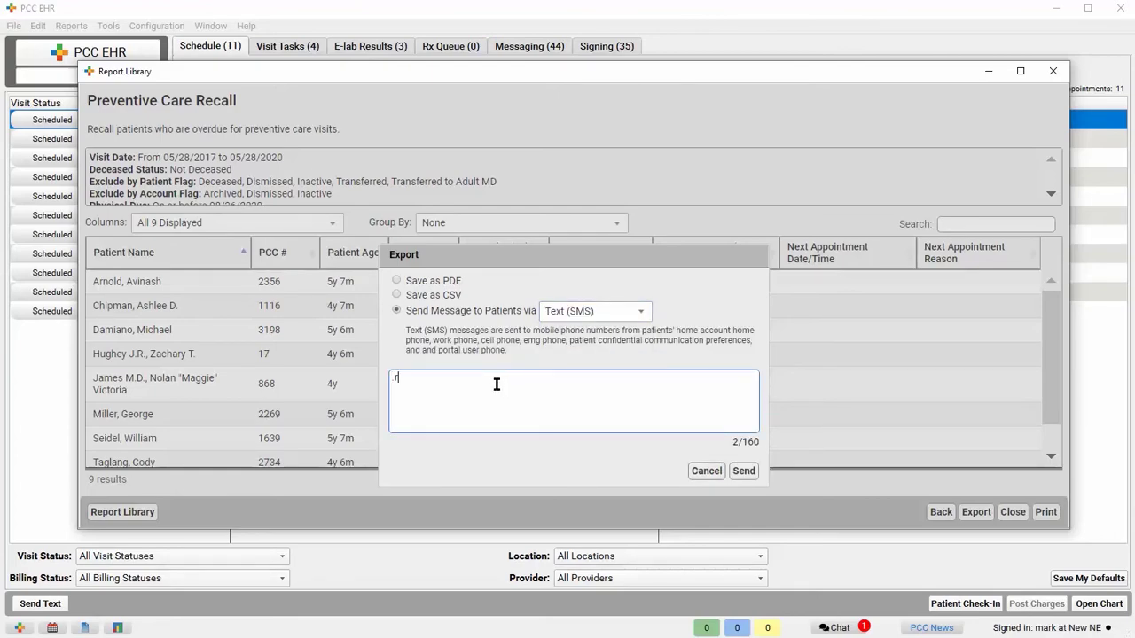
pyautogui.write('ecall')
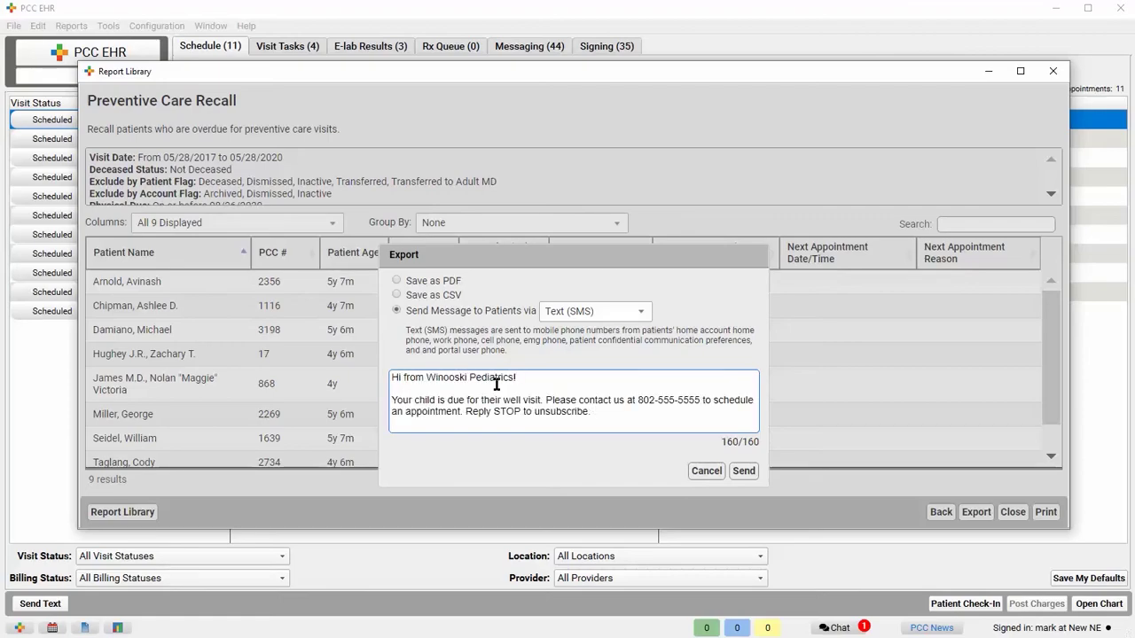